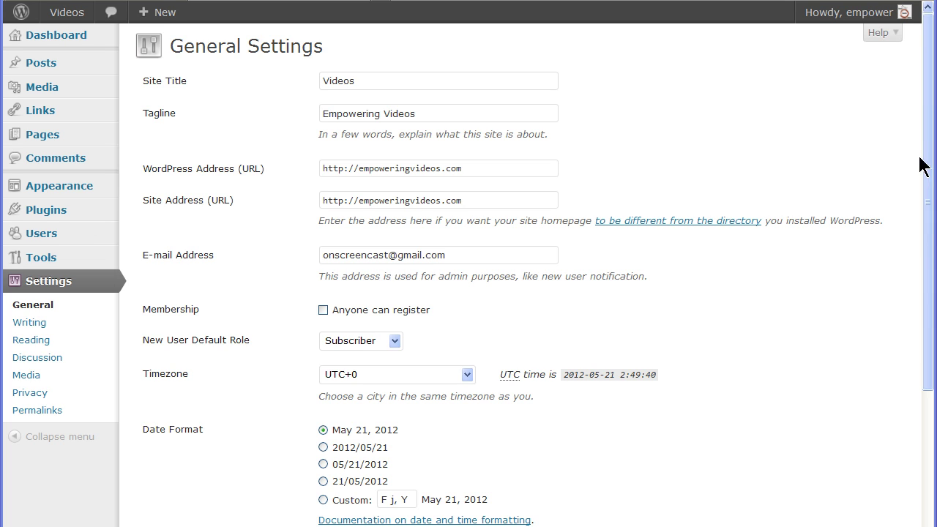
# Step: Append '/blog' to the WordPress Address URL, then delete it again
pyautogui.click(499, 167)
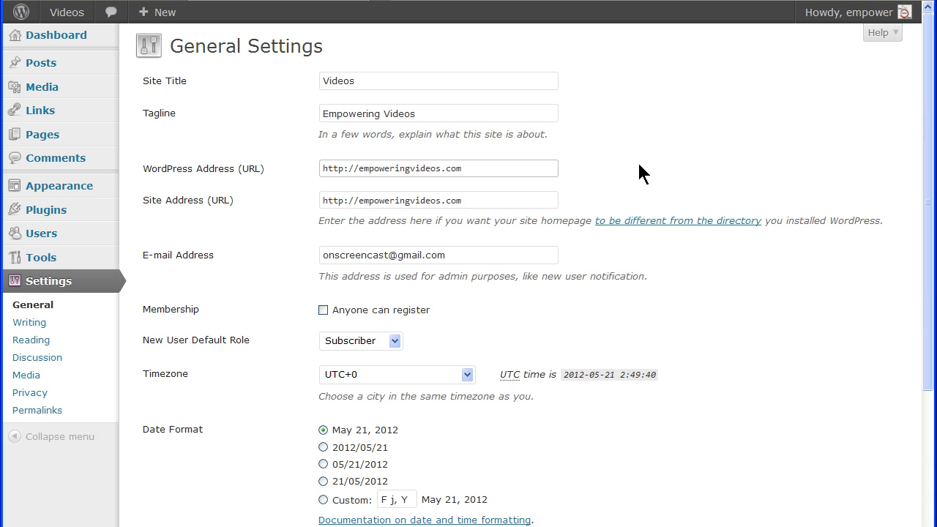
pyautogui.write('/bl')
pyautogui.write('og')
pyautogui.press('BackSpace')
pyautogui.press('BackSpace')
pyautogui.press('BackSpace')
pyautogui.press('BackSpace')
pyautogui.press('BackSpace')
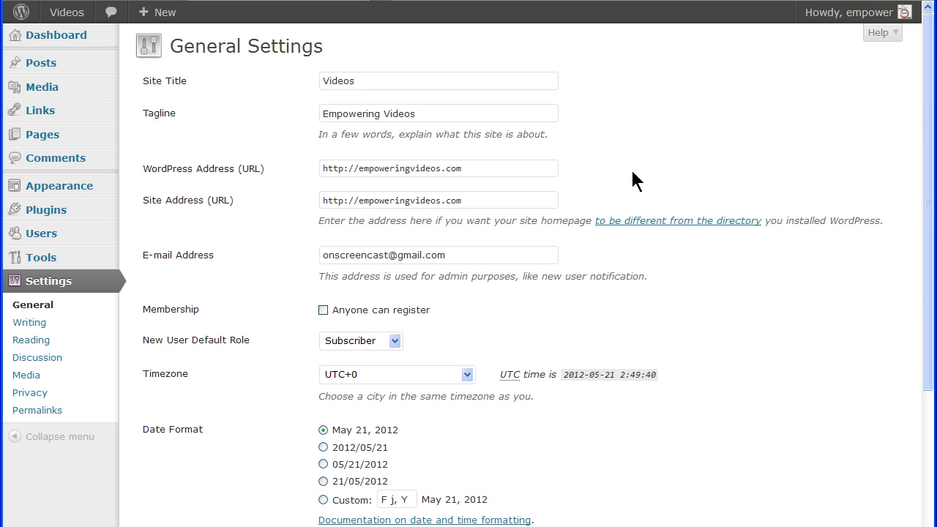
# Step: Toggle 'Anyone can register' on and back off, then list the New User Default Role options
pyautogui.click(322, 311)
pyautogui.click(323, 309)
pyautogui.click(394, 341)
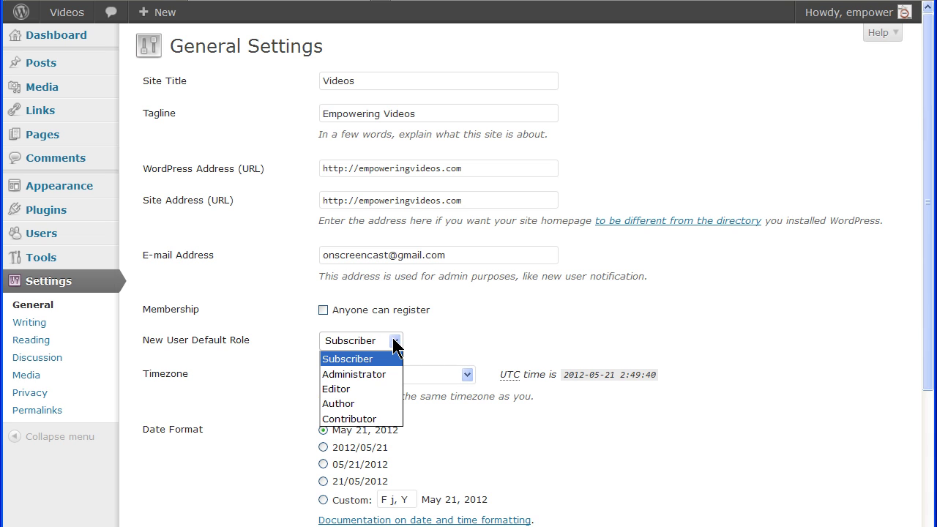
# Step: Change the New User Default Role from Subscriber to Contributor
pyautogui.click(480, 341)
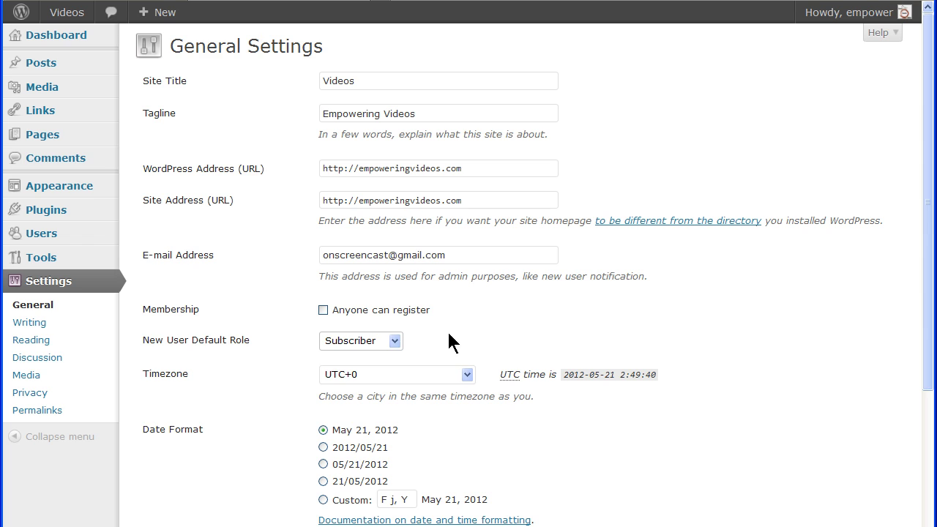
pyautogui.click(395, 341)
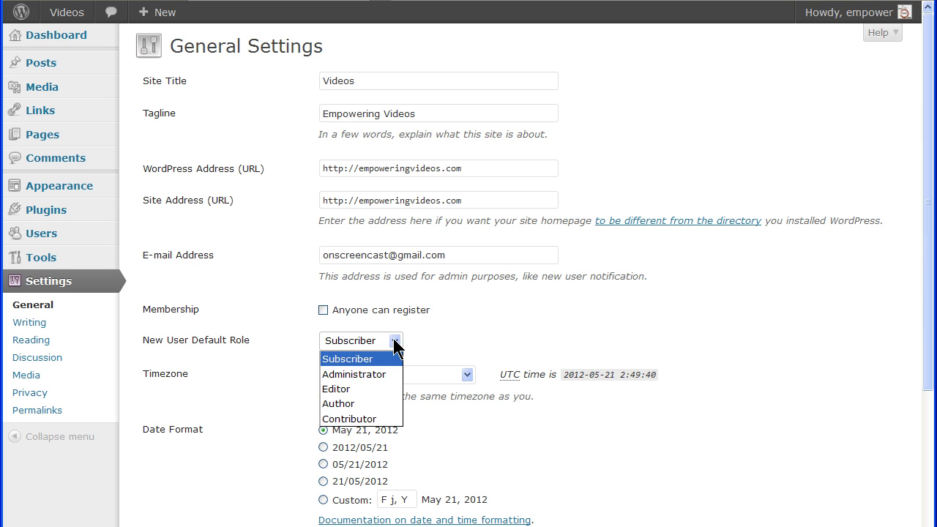
pyautogui.click(363, 418)
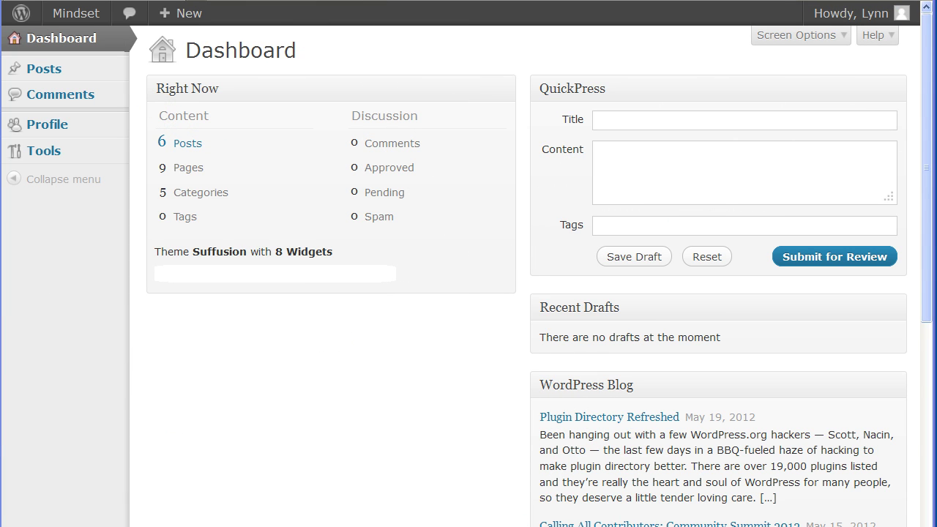
# Step: Set the default new-user role to Author, then Editor, and finally Administrator
pyautogui.click(395, 341)
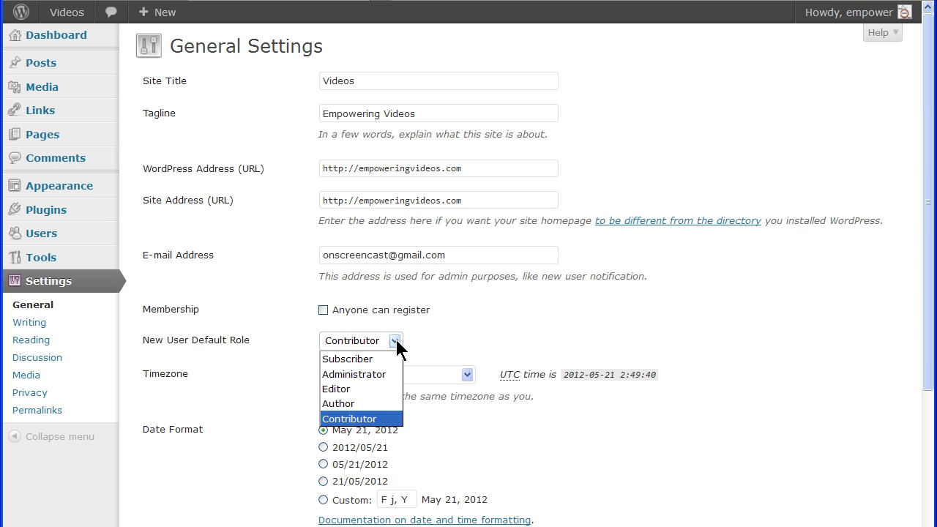
pyautogui.click(364, 403)
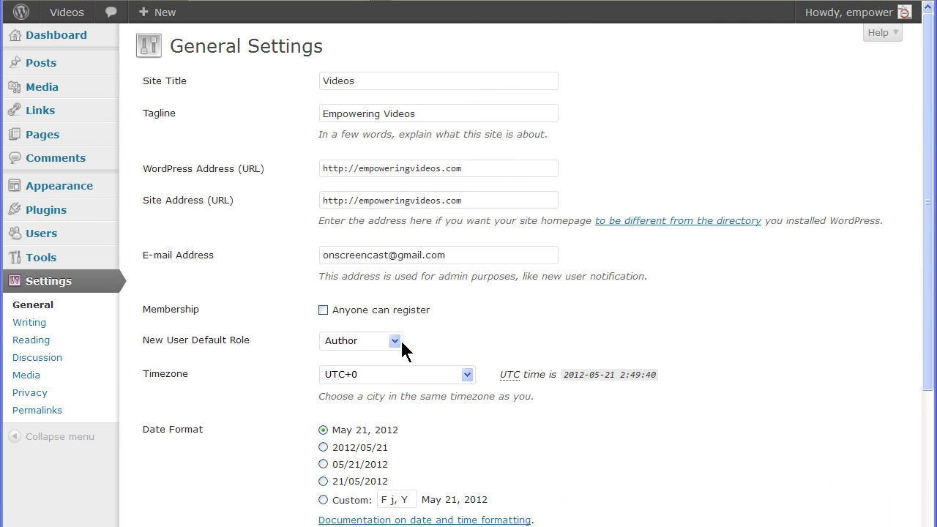
pyautogui.click(396, 341)
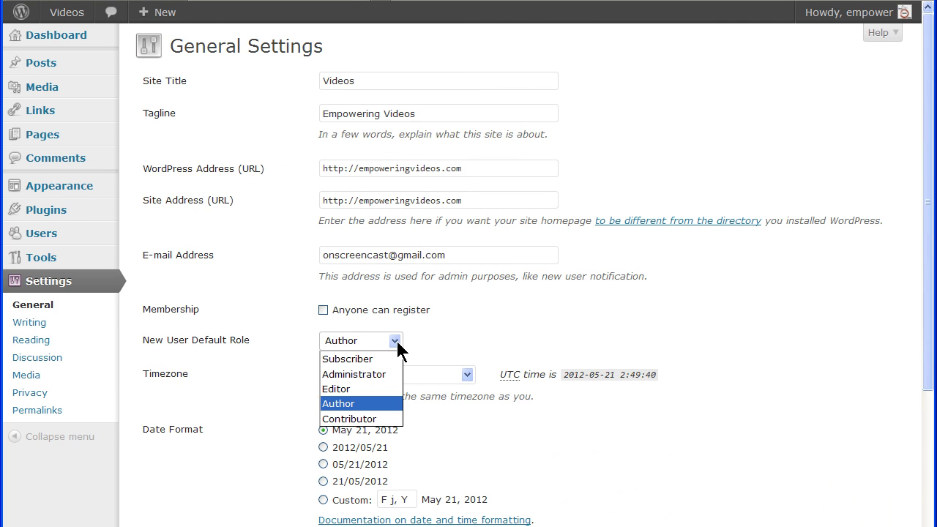
pyautogui.click(381, 387)
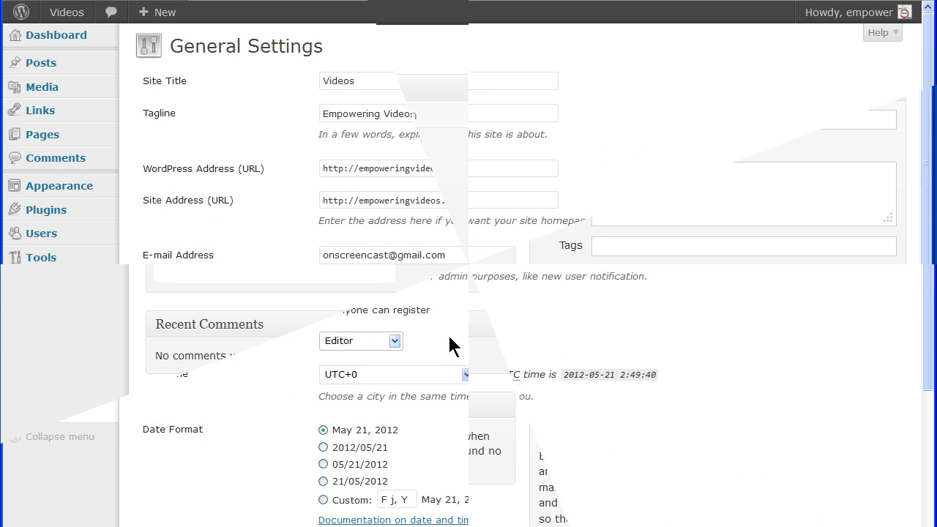
pyautogui.click(393, 341)
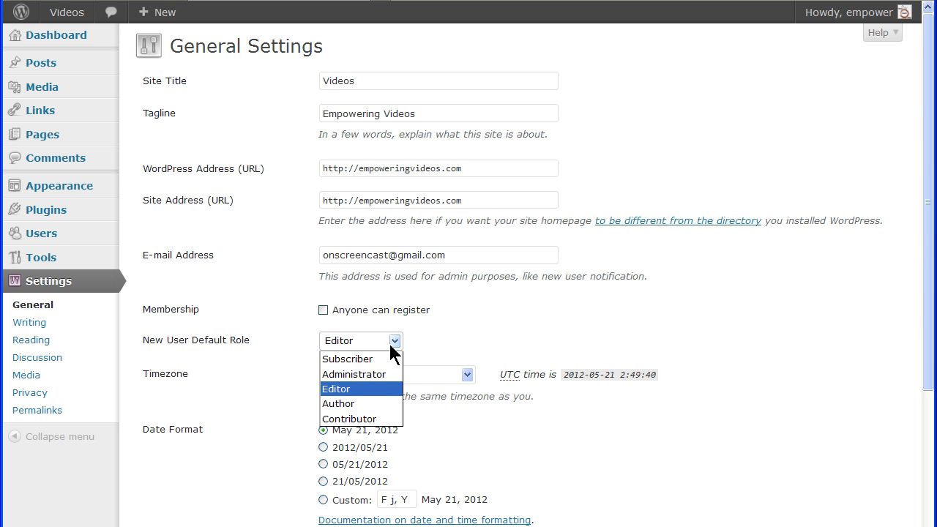
pyautogui.click(378, 371)
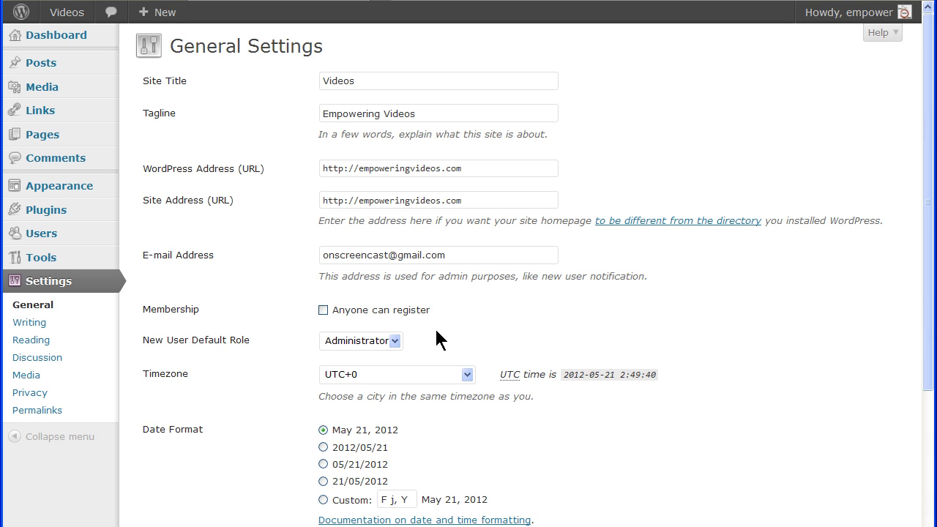
# Step: Change the site Timezone from UTC+0 to UTC+4
pyautogui.click(467, 375)
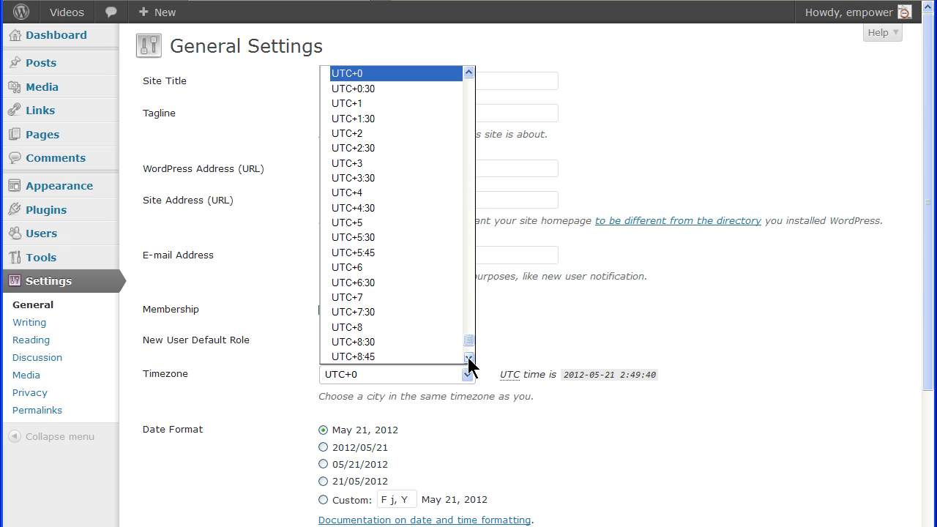
pyautogui.click(468, 376)
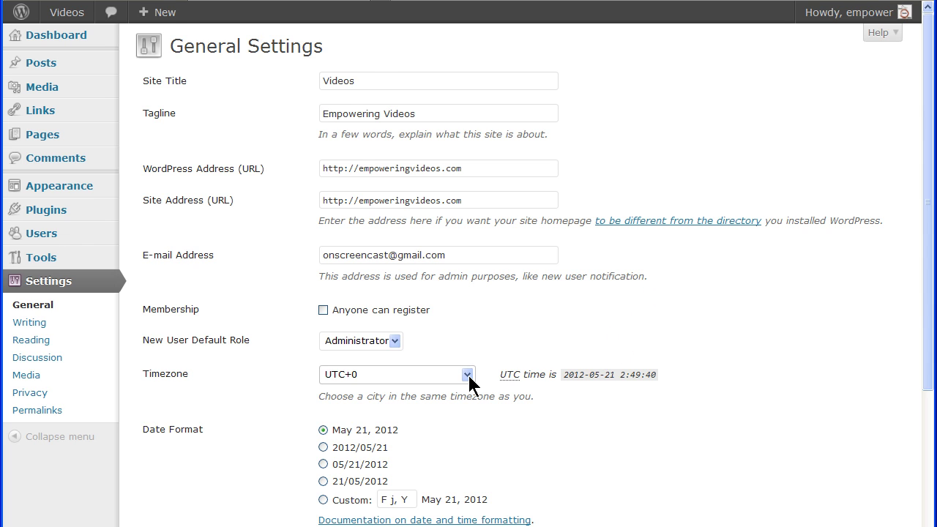
pyautogui.click(468, 377)
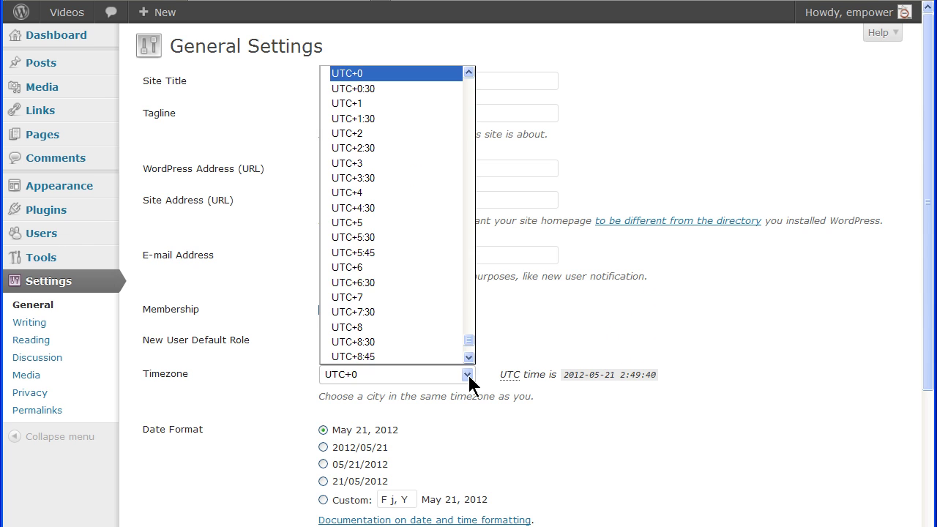
pyautogui.click(390, 195)
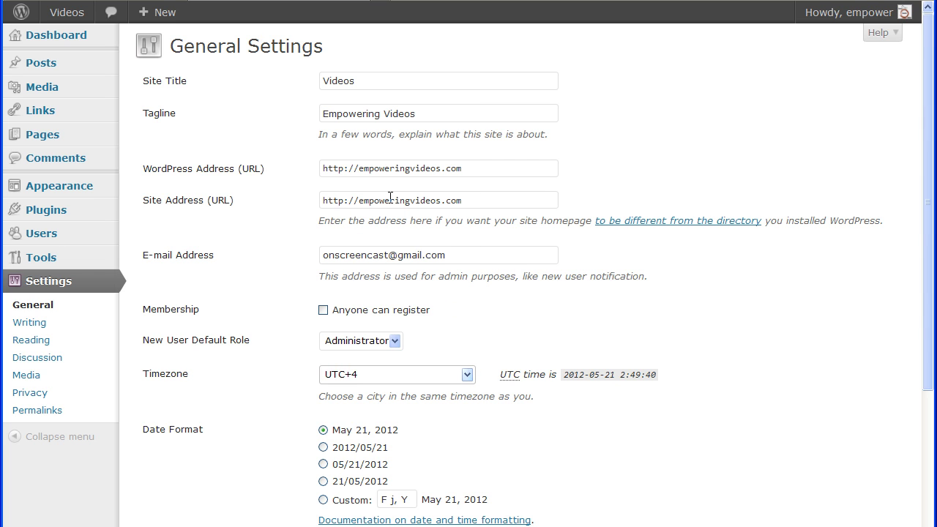
pyautogui.click(467, 374)
pyautogui.moveTo(470, 341)
pyautogui.mouseDown()
pyautogui.moveTo(472, 297)
pyautogui.moveTo(472, 350)
pyautogui.mouseUp()
# Step: Save the General Settings with the UTC+4 timezone
pyautogui.click(500, 348)
pyautogui.scroll(-5, 499, 339)
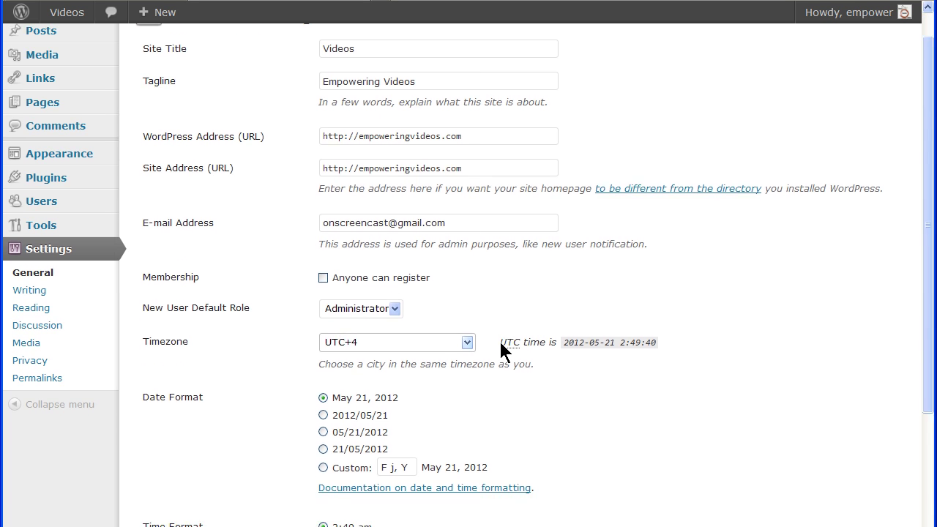
pyautogui.click(196, 484)
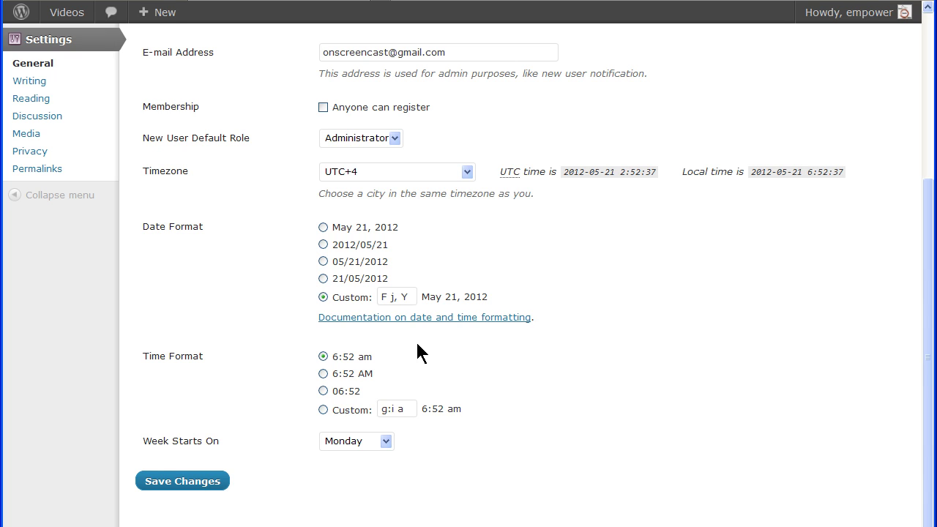
# Step: Use the custom g:i a time format and start the week on Wednesday
pyautogui.click(323, 409)
pyautogui.click(385, 440)
pyautogui.click(385, 441)
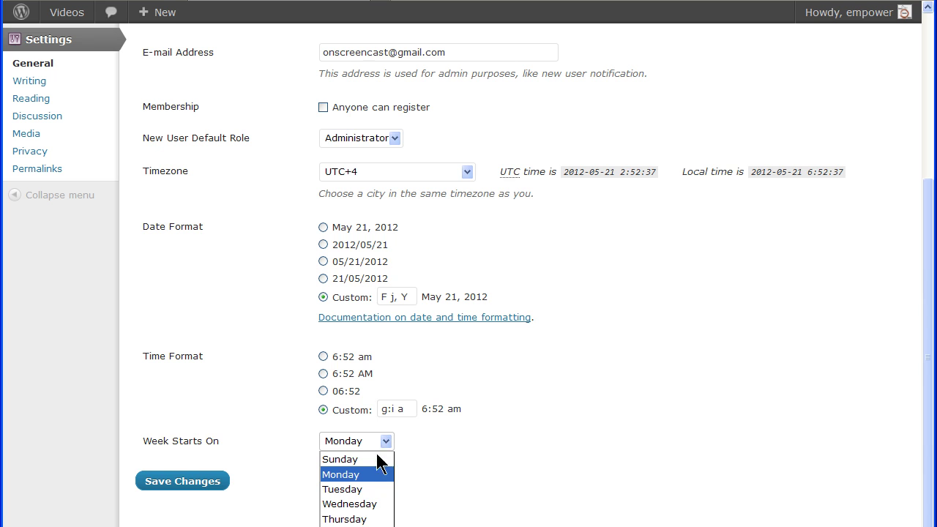
pyautogui.click(358, 504)
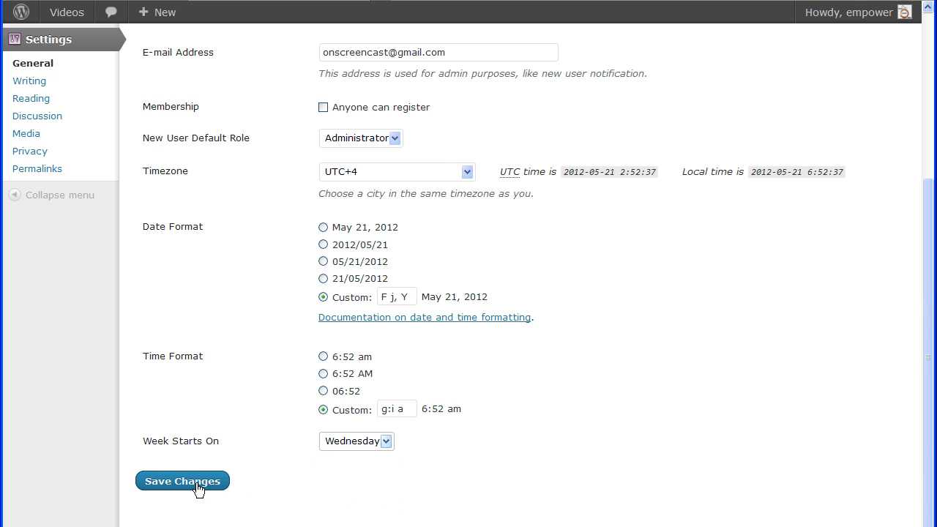